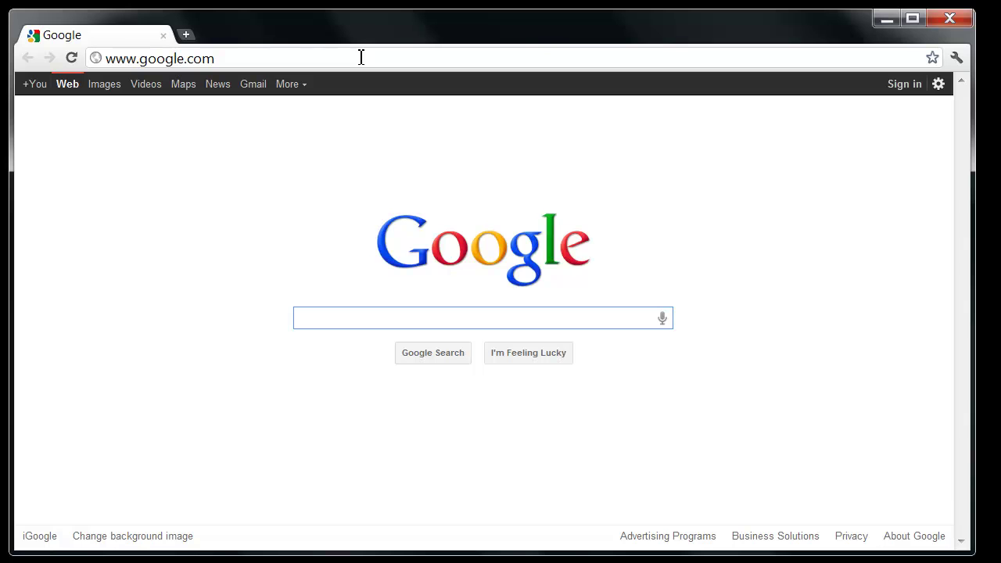
- Go to the Unity website at unity3d.com and open its download page
left_click(237, 57)
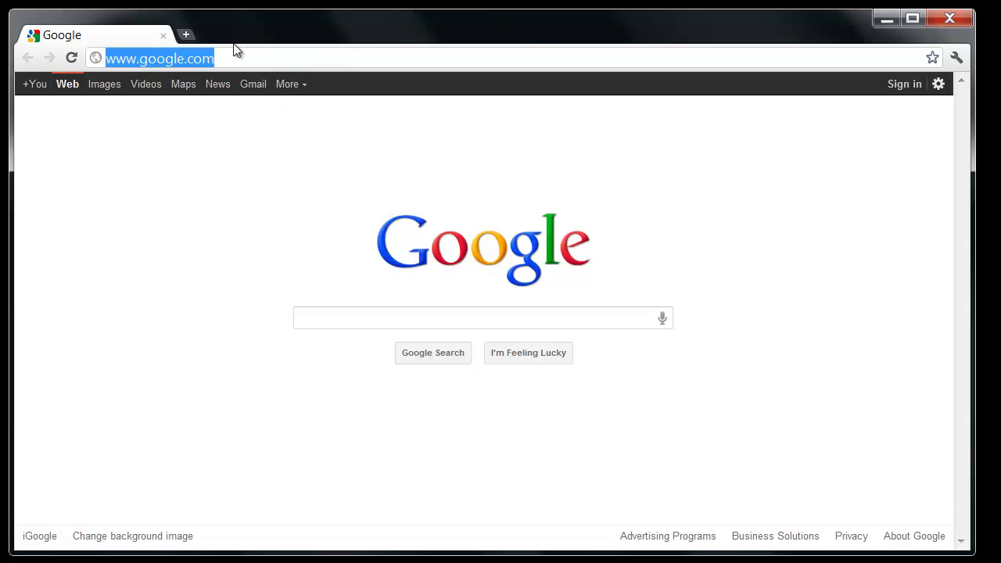
type("u")
key("Return")
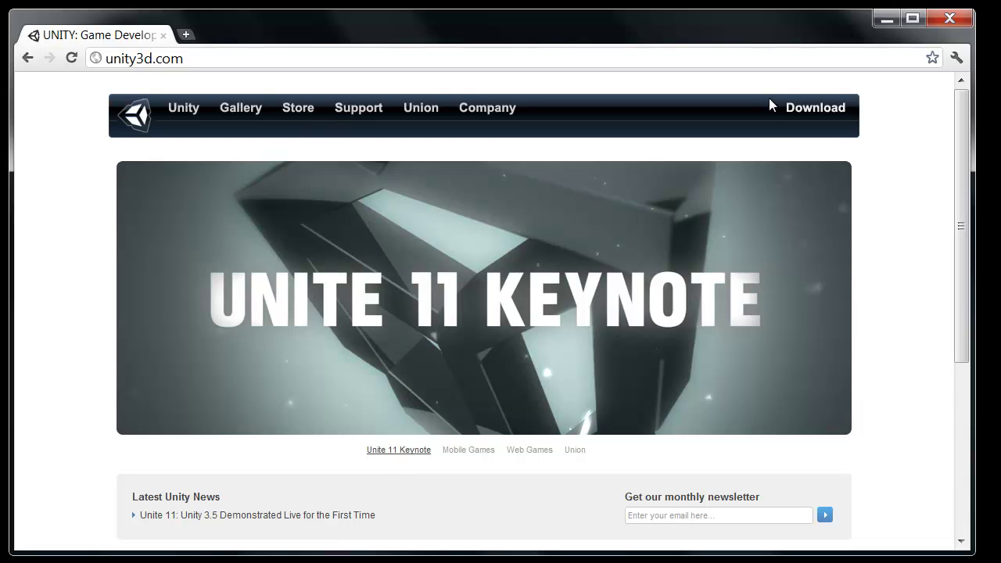
left_click(831, 112)
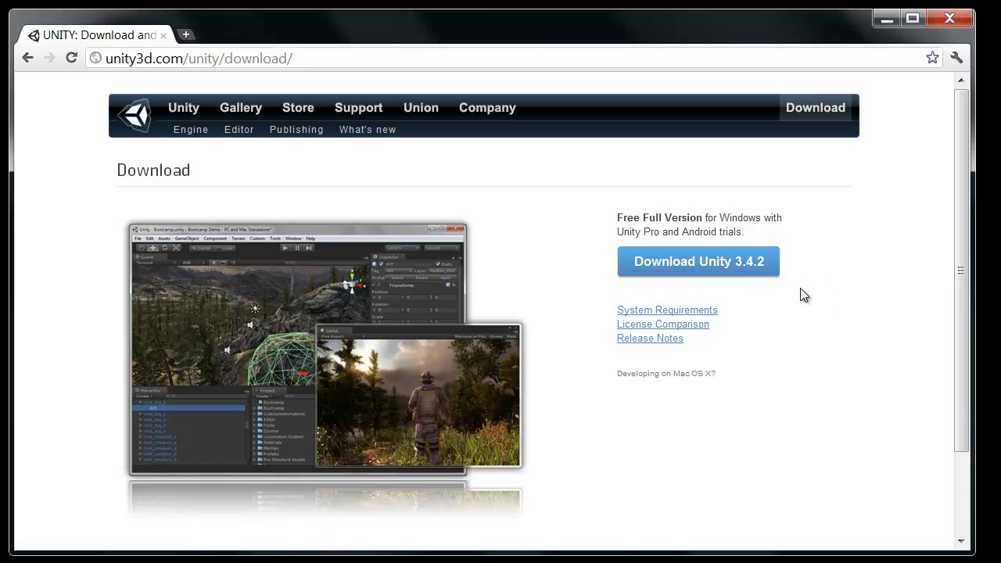
- Download Unity 3.4.2 for Windows, keep the UnitySetup-3.4.2.exe file and dismiss the download bar
left_click(720, 271)
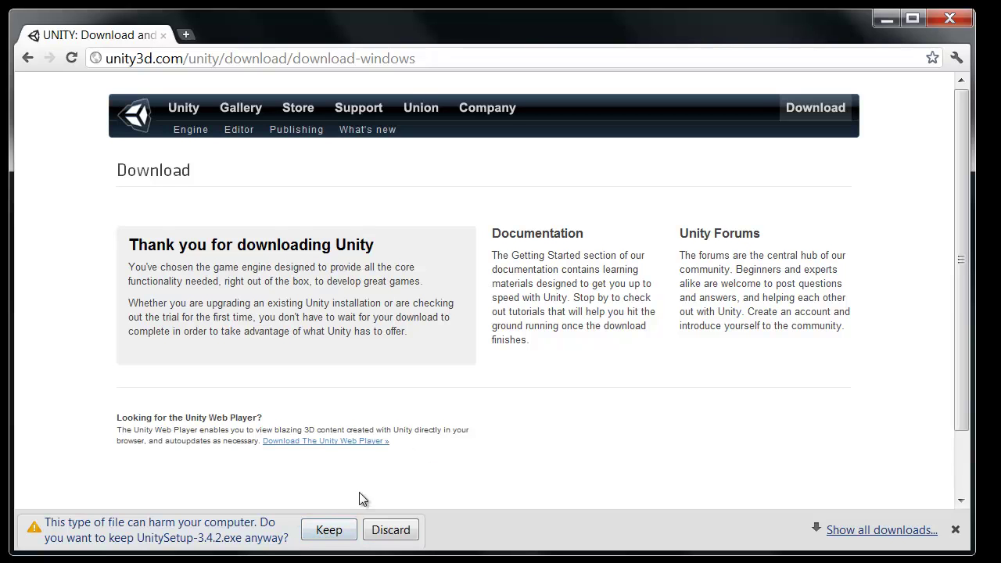
left_click(329, 530)
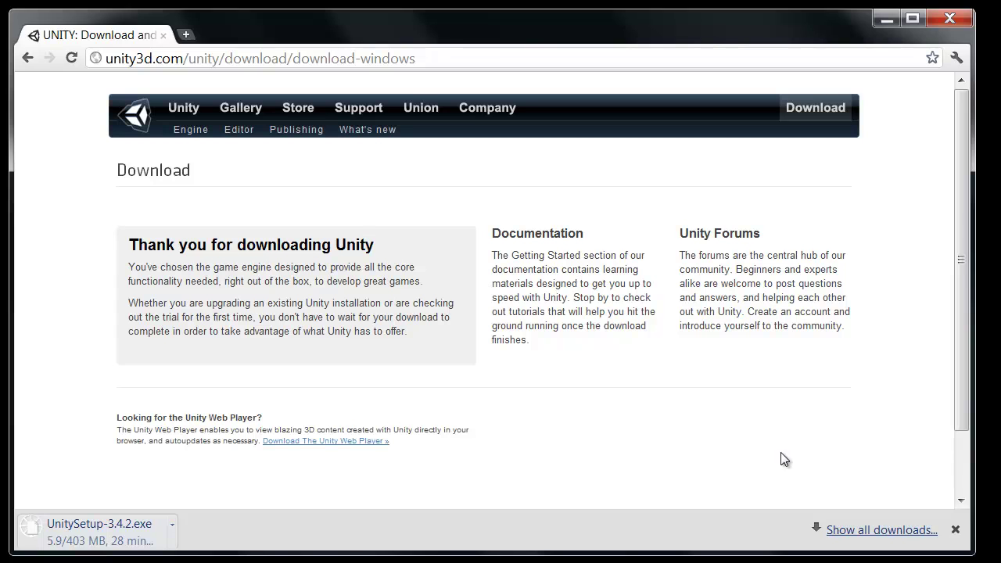
left_click(955, 530)
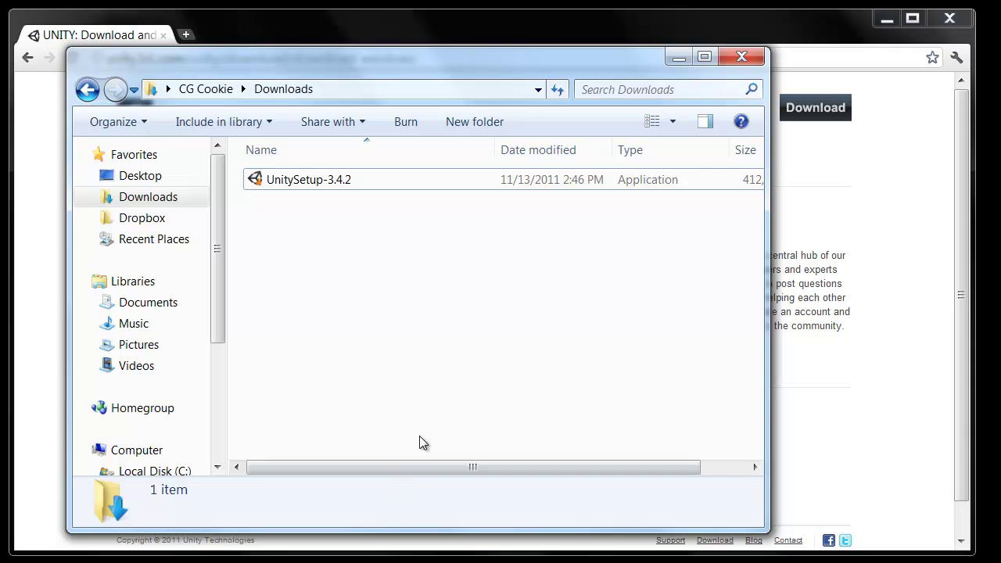
- Run the UnitySetup-3.4.2 installer from the Downloads folder as administrator
left_click(297, 184)
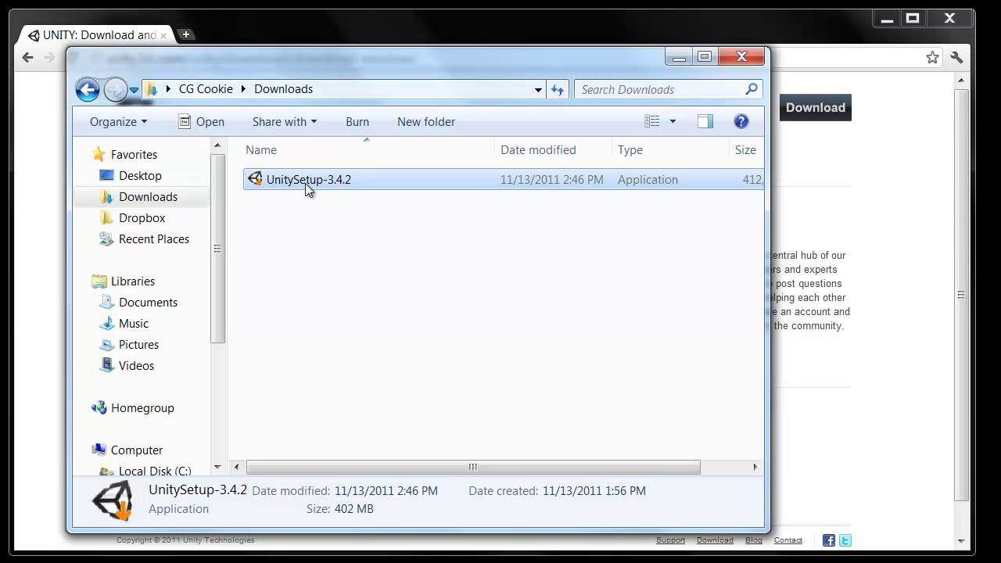
right_click(306, 183)
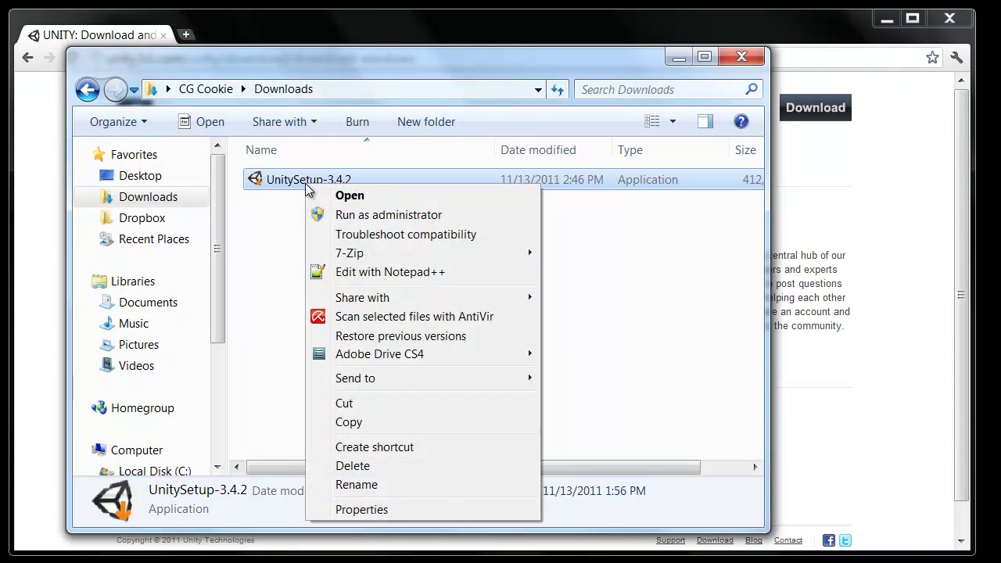
left_click(383, 217)
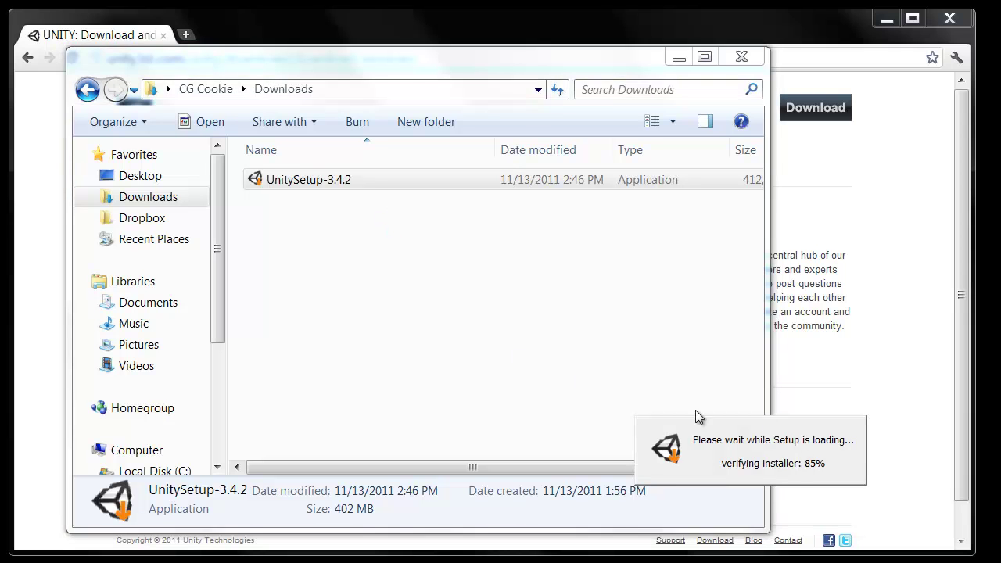
- Advance through the Unity 3.4.2f3 setup to the install location, keeping Example Project, Unity Development Web Player and MonoDevelop selected
left_click_drag(751, 268, 485, 106)
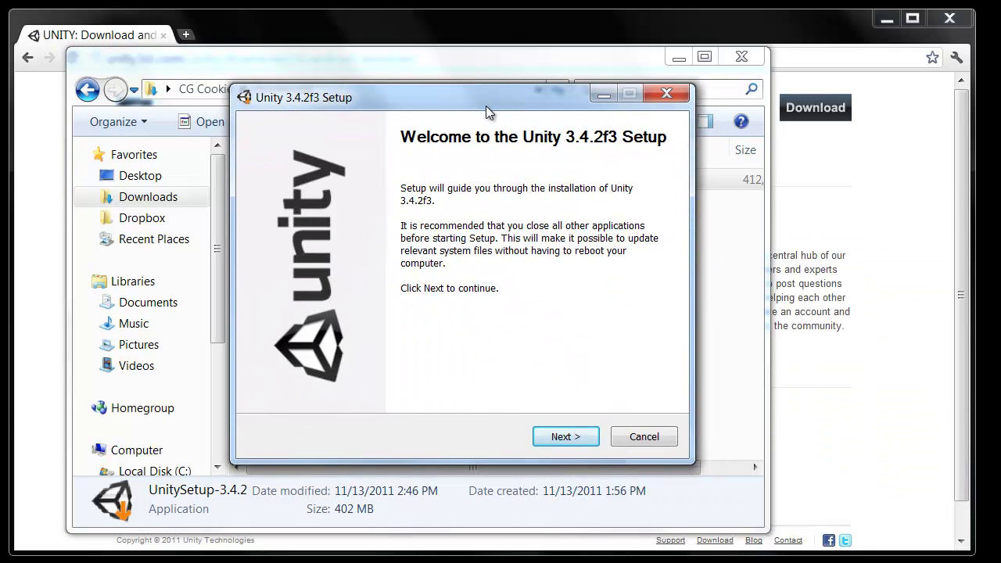
left_click(586, 439)
left_click(575, 444)
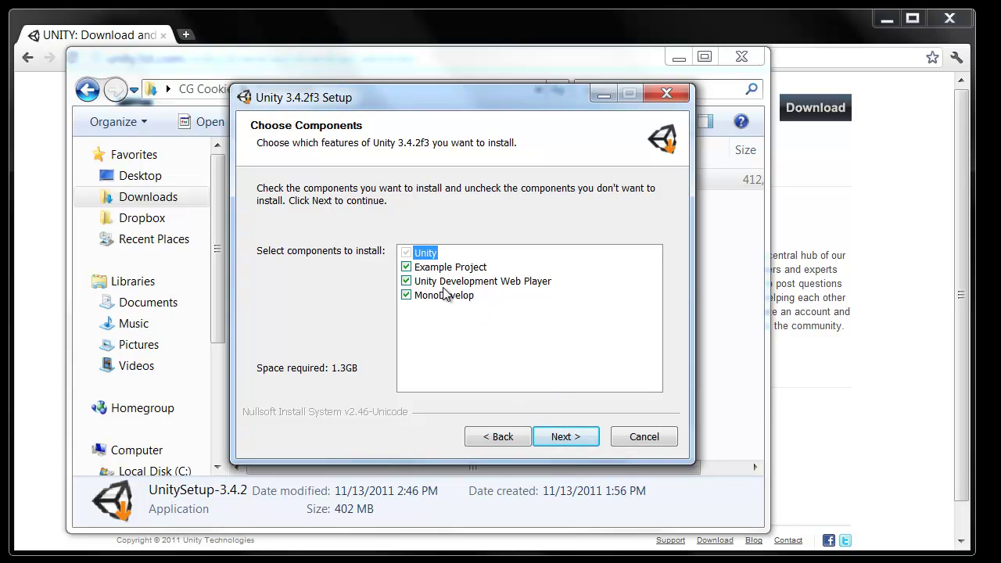
left_click(572, 430)
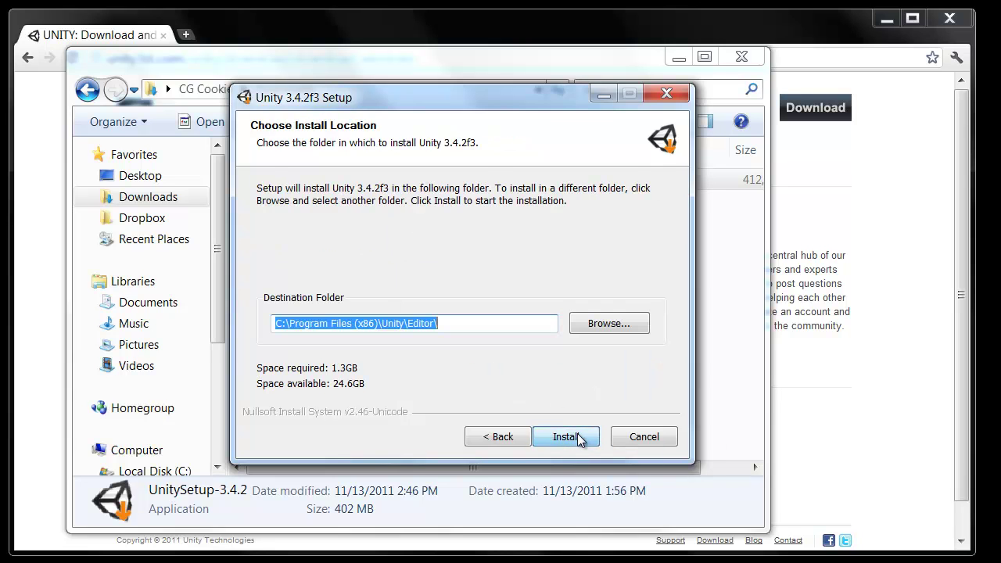
- Keep the destination folder C:\Program Files (x86)\Unity\Editor\ and start the installation
left_click(468, 324)
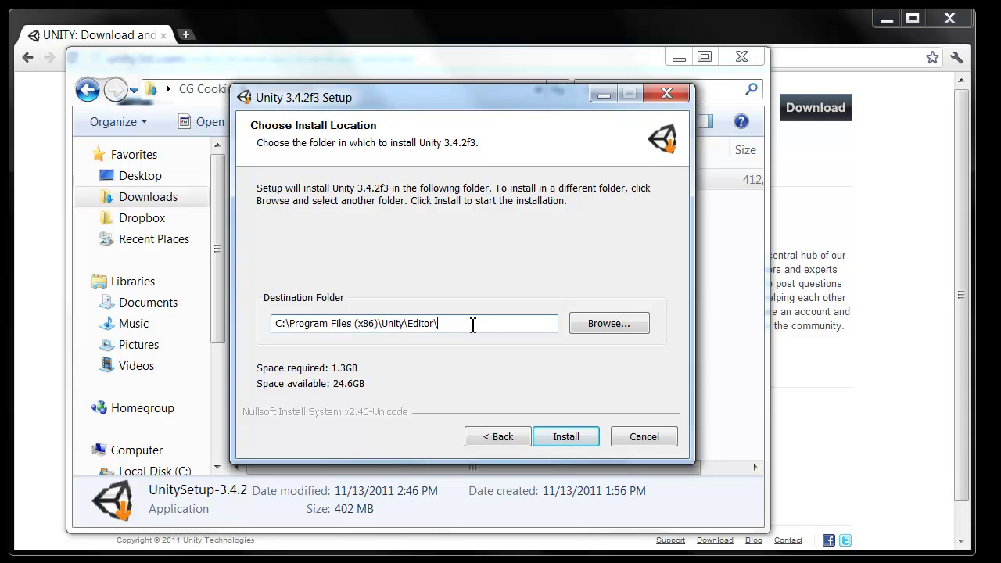
left_click_drag(493, 323, 265, 325)
left_click(457, 327)
left_click(581, 439)
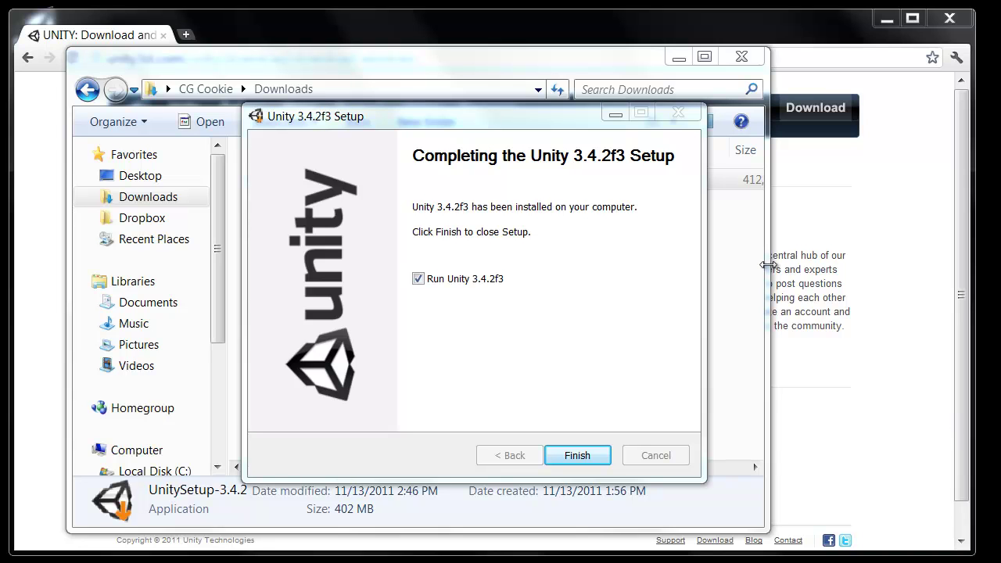
- Finish the setup without running Unity 3.4.2f3, and close the Downloads folder and browser windows
left_click(436, 283)
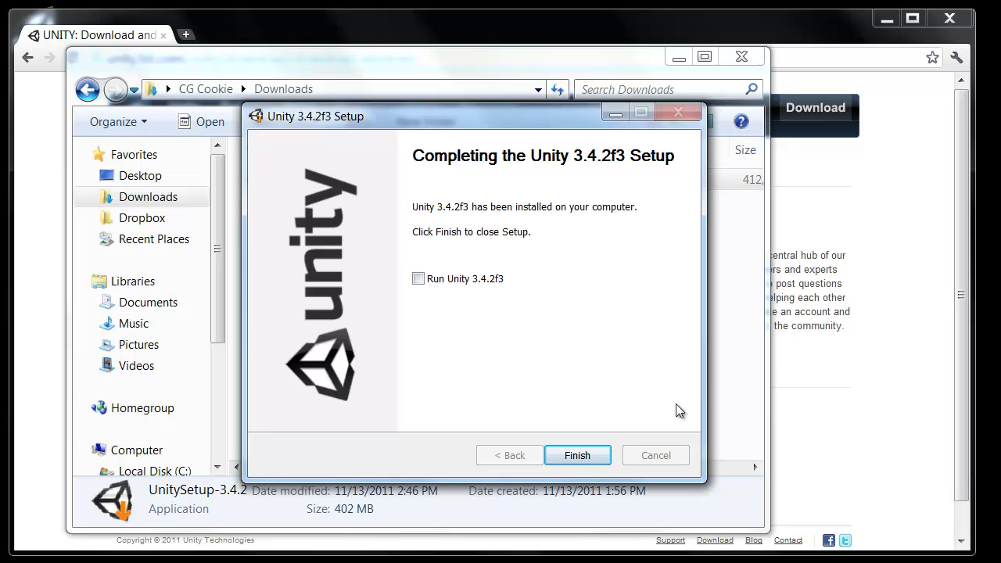
left_click(578, 456)
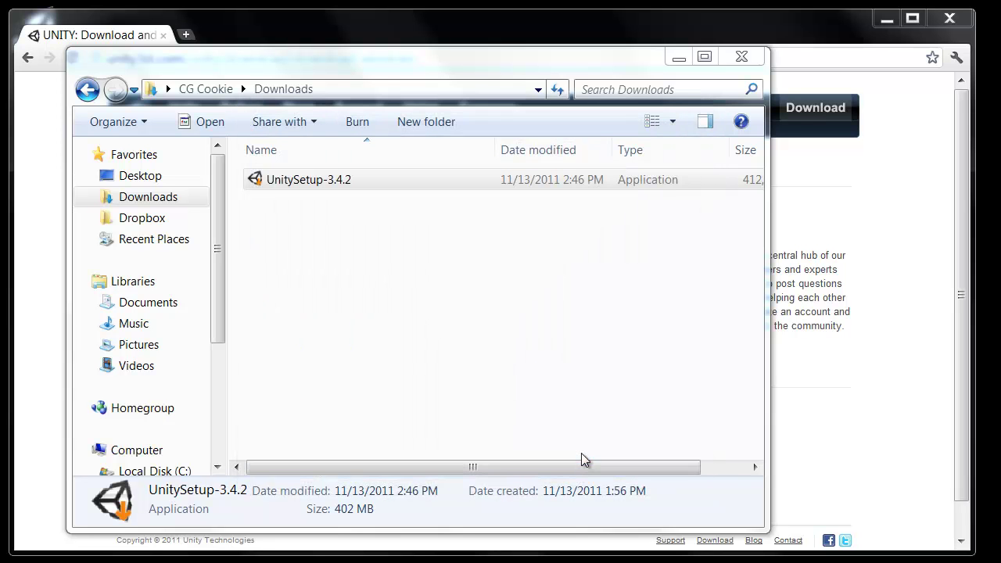
left_click(742, 56)
left_click(949, 17)
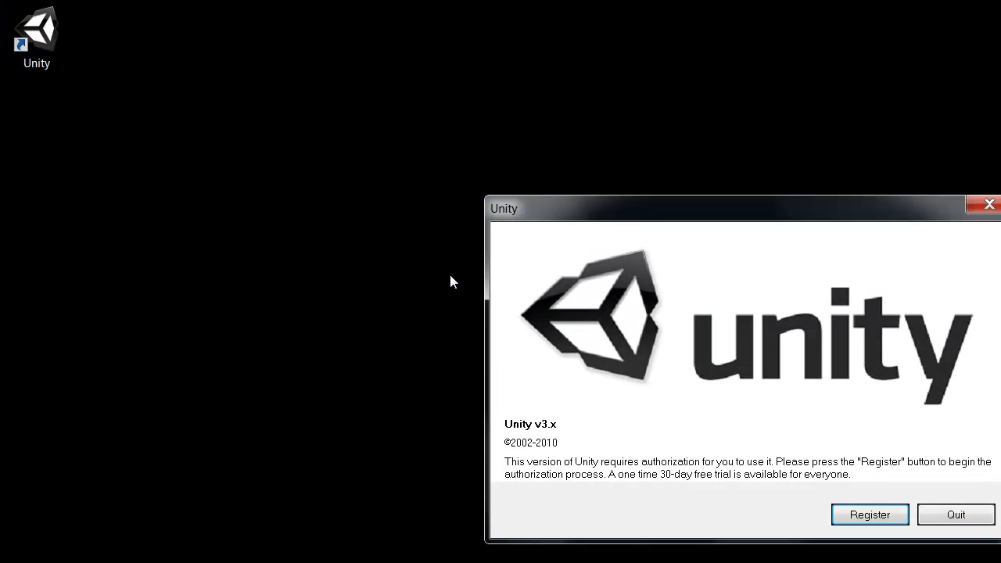
- Begin registering Unity and proceed with the Internet activation option
left_click_drag(661, 205, 344, 94)
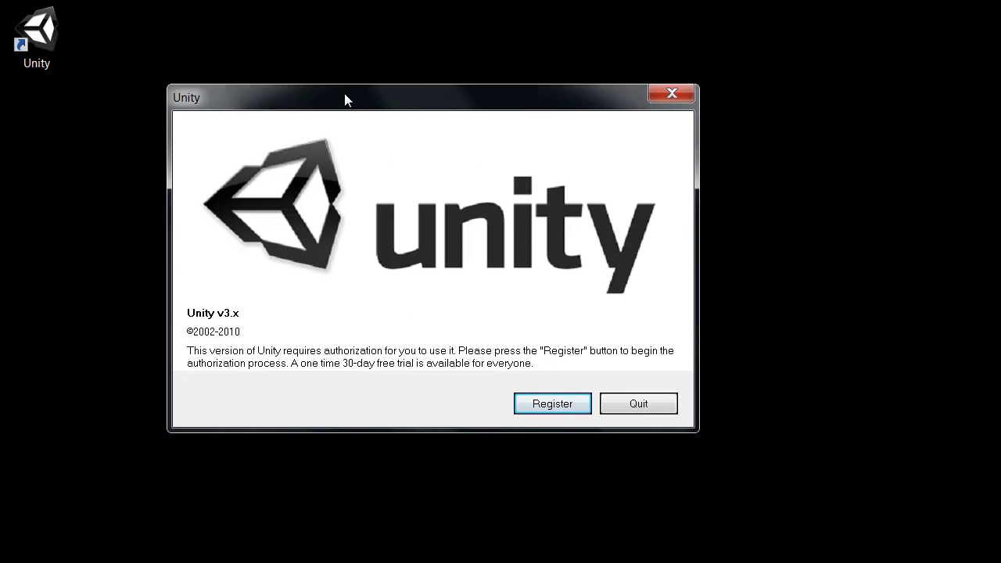
left_click(553, 403)
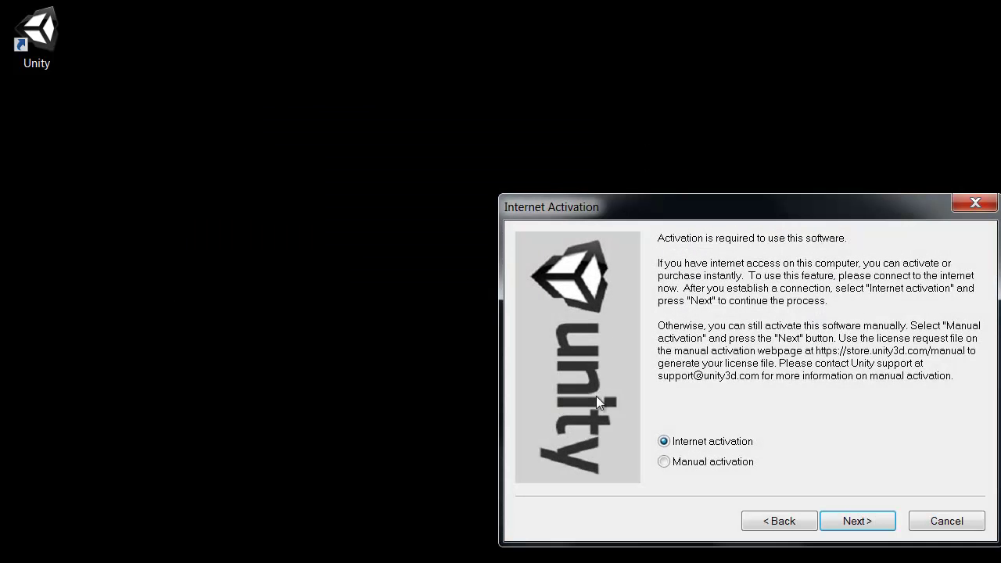
left_click_drag(791, 206, 530, 73)
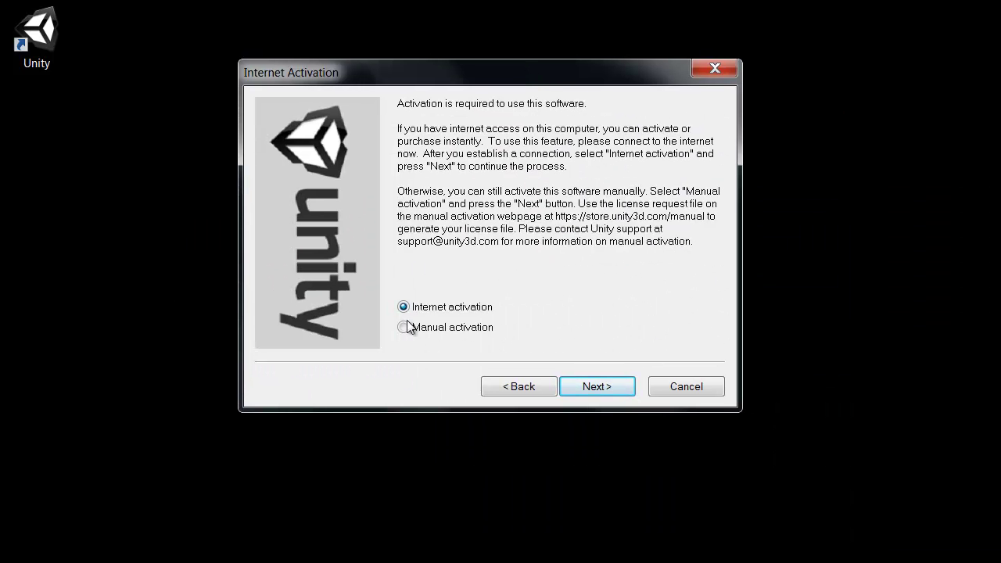
left_click(614, 387)
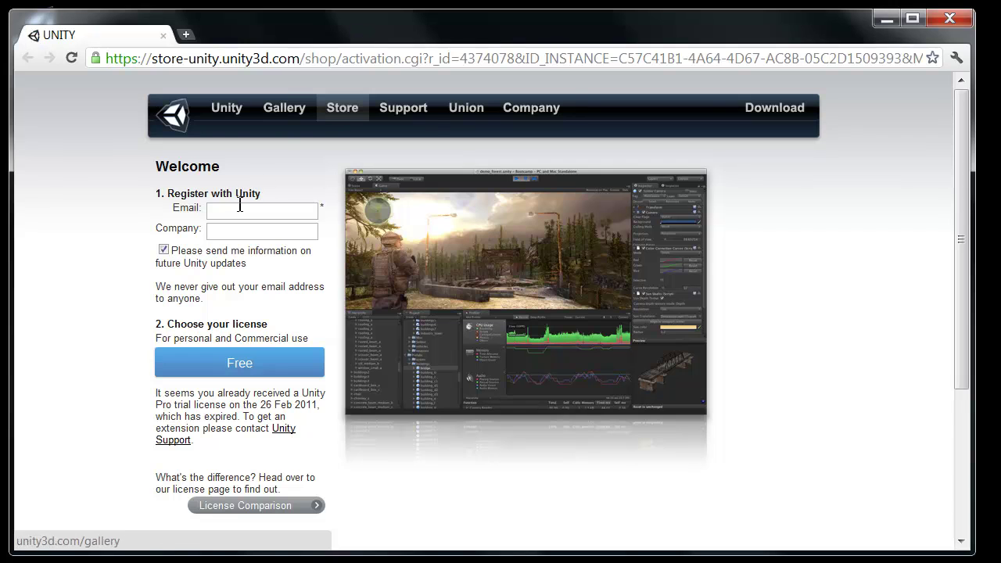
- Fill in the registration e-mail on the Unity activation page and choose the Free license
left_click(233, 211)
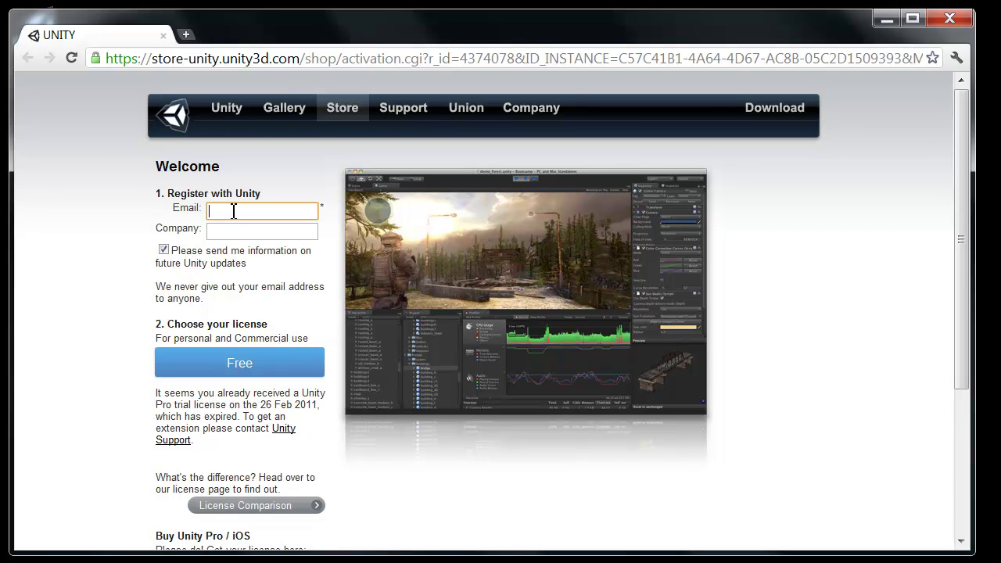
type("me@me.com")
left_click(245, 230)
left_click(163, 251)
left_click(161, 250)
left_click(161, 251)
left_click(250, 376)
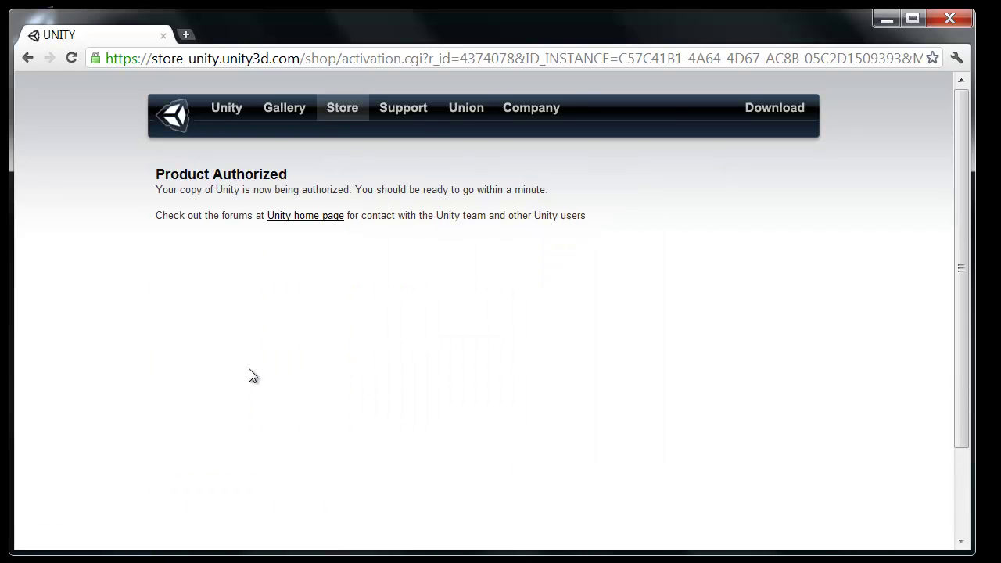
- Close the activation web page and finish the Unity registration process
left_click(949, 20)
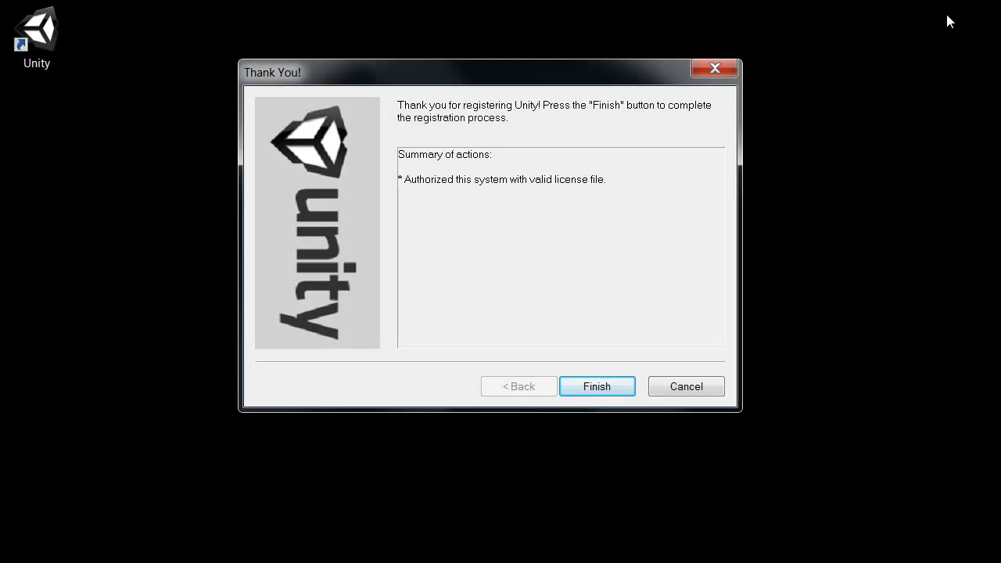
left_click_drag(429, 69, 388, 93)
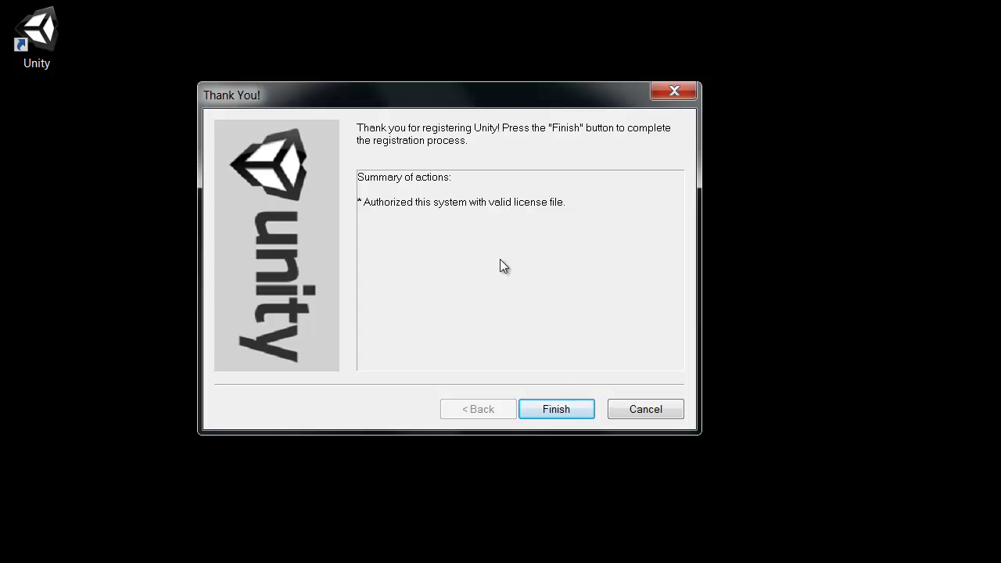
left_click(563, 403)
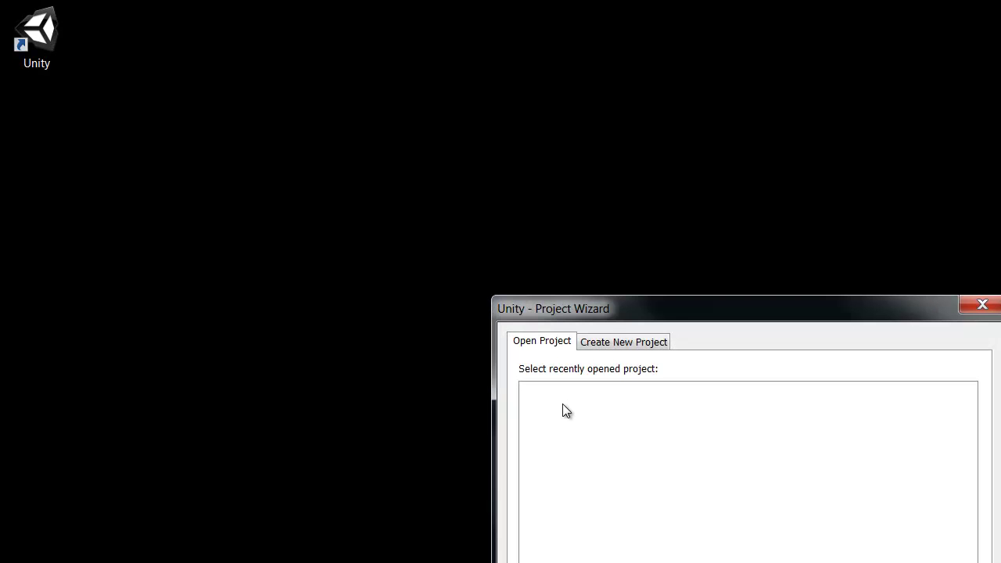
- Switch the Project Wizard to creating a new project and place the cursor in its project location
left_click_drag(681, 321, 391, 136)
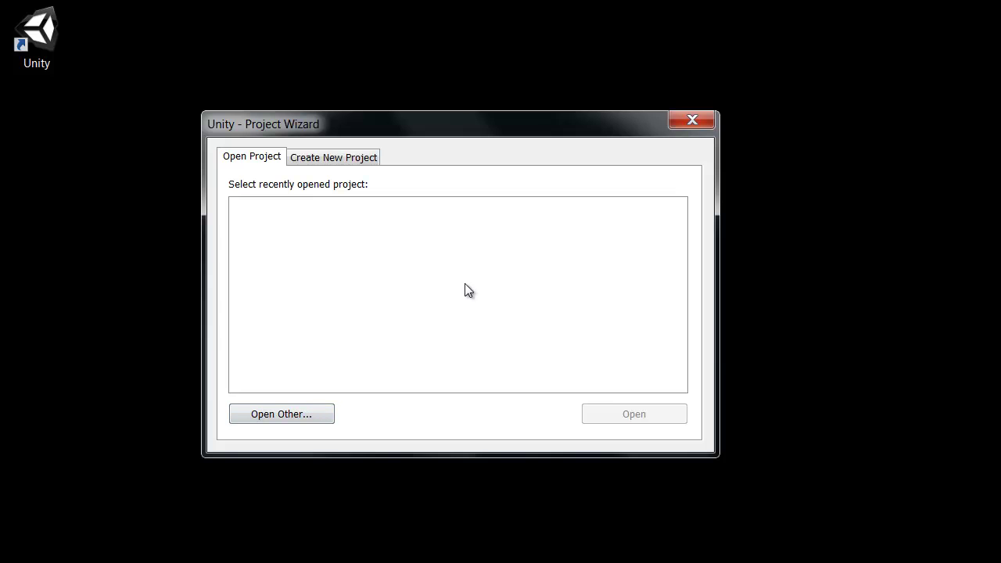
left_click(323, 161)
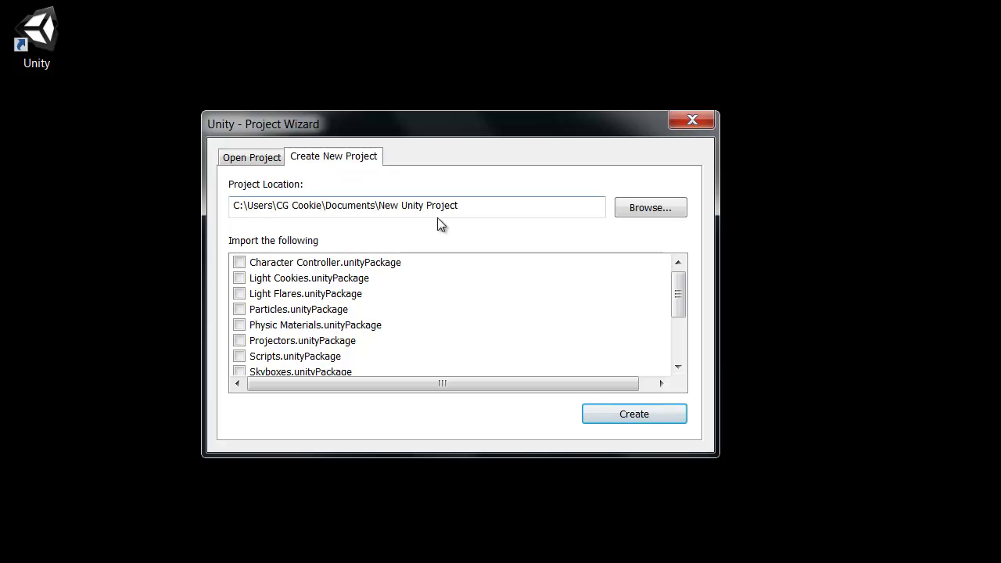
left_click(496, 208)
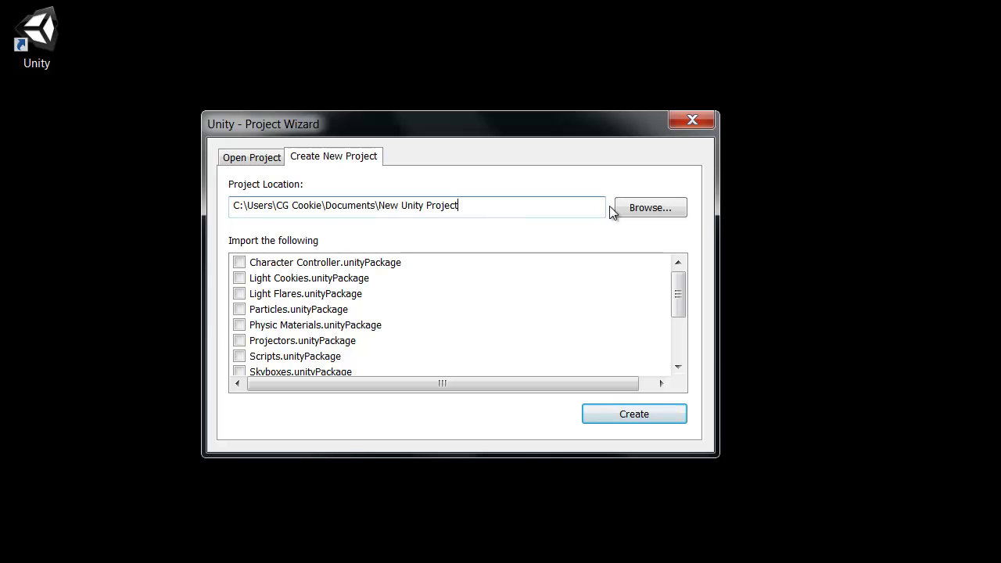
- Browse for the new project's location and create a folder named Test on the Desktop
left_click(653, 209)
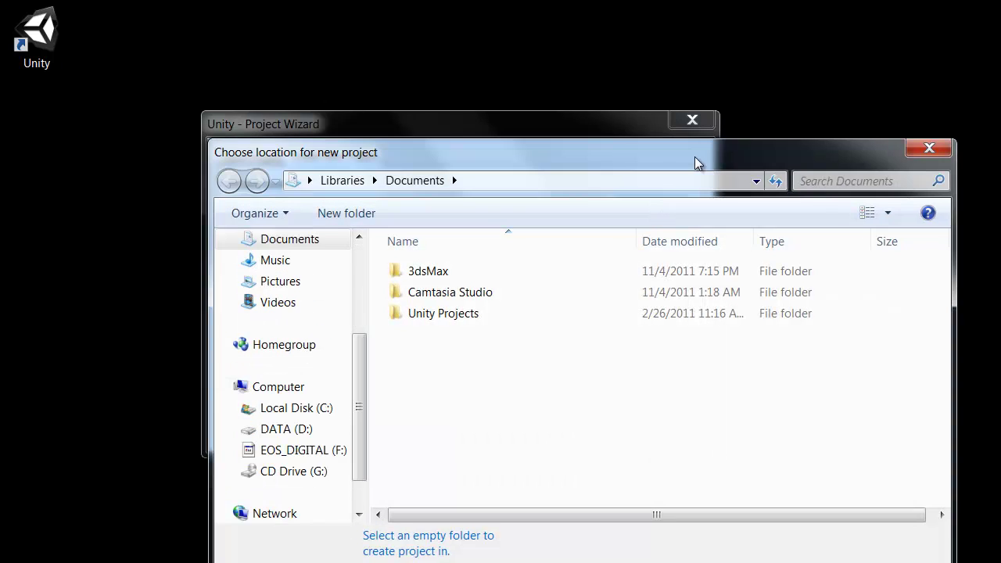
left_click_drag(706, 153, 637, 34)
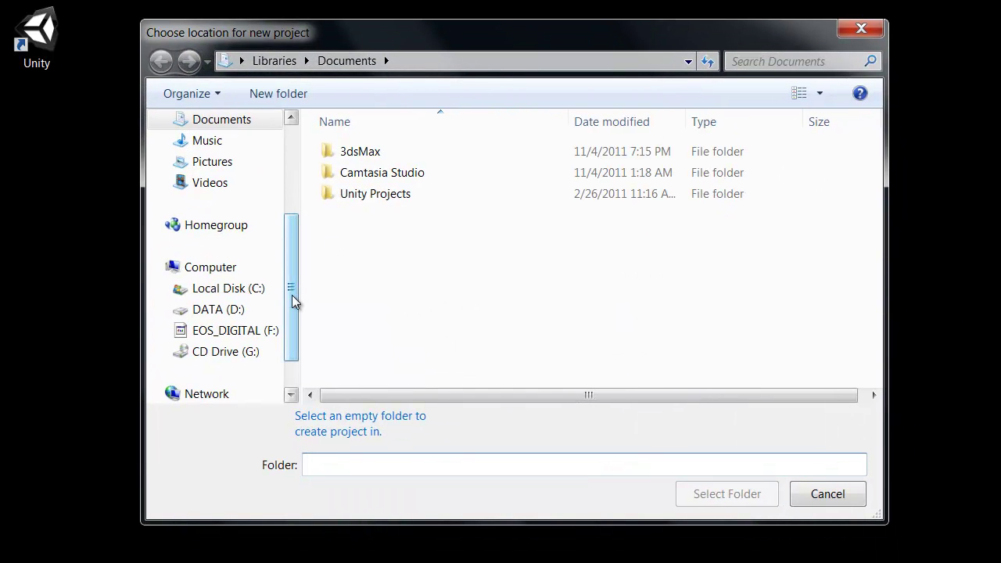
left_click_drag(292, 295, 295, 185)
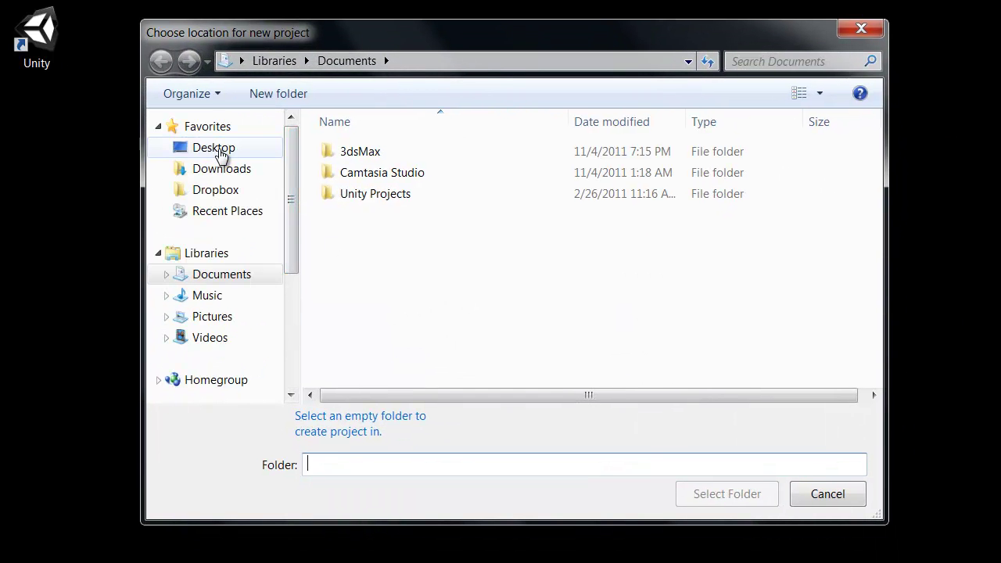
left_click(222, 153)
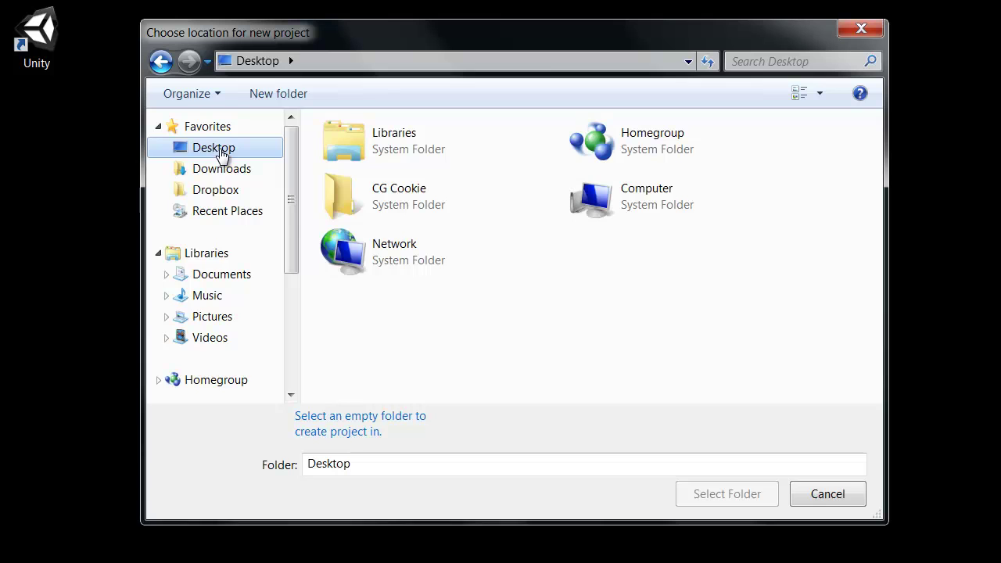
left_click(269, 95)
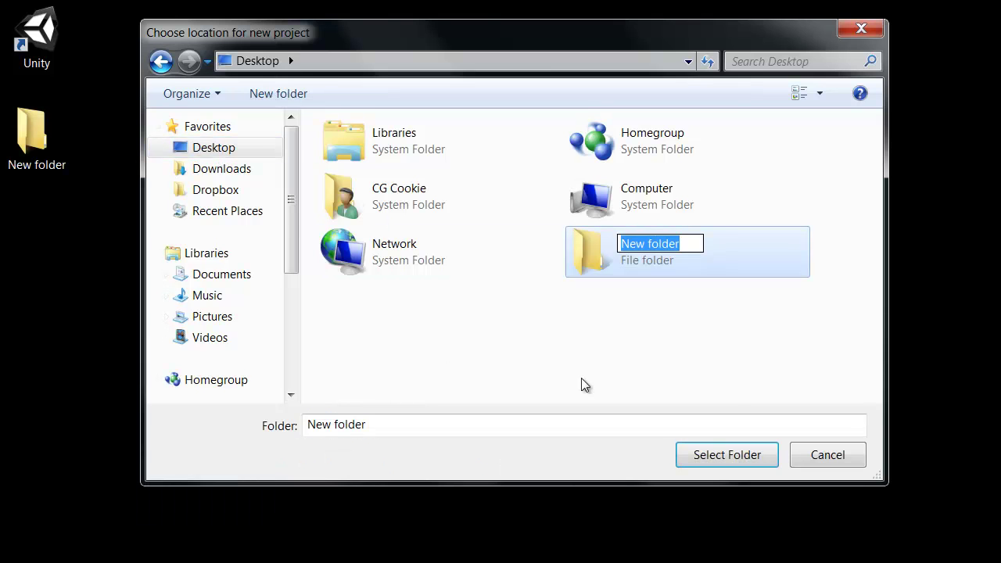
type("Test")
key("Return")
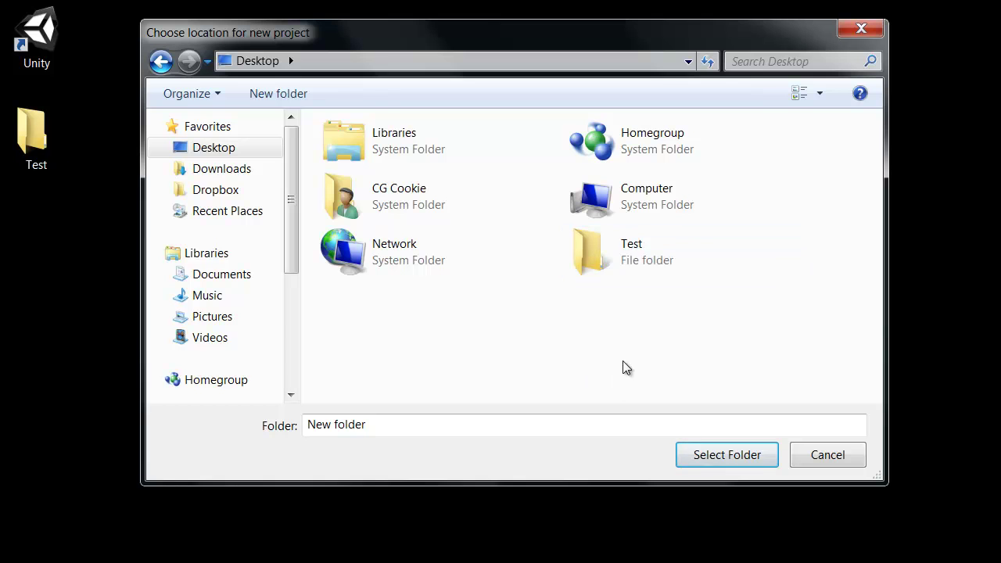
- Choose the Desktop folder Test as the new project's location and create the project without importing any packages
left_click(628, 268)
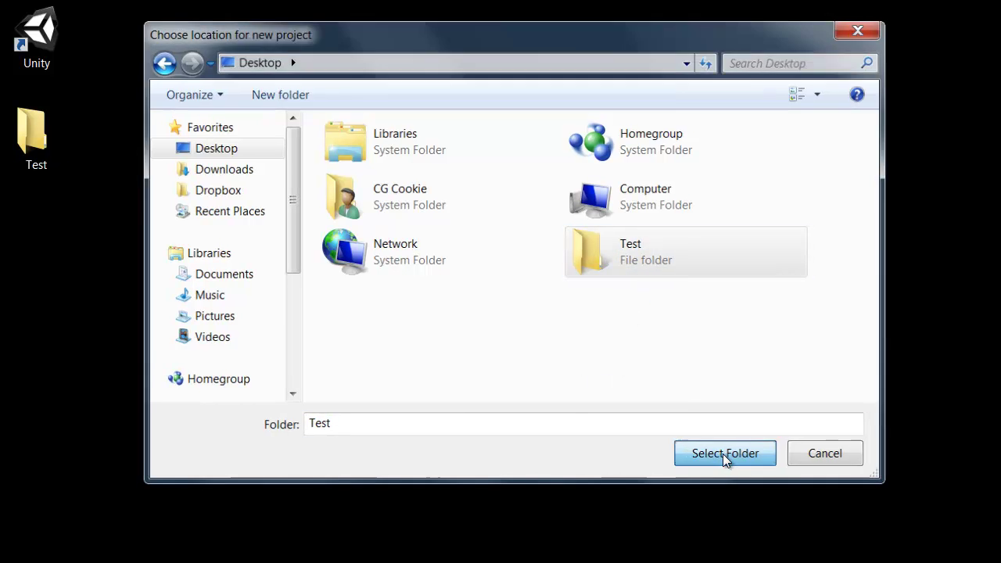
left_click(723, 455)
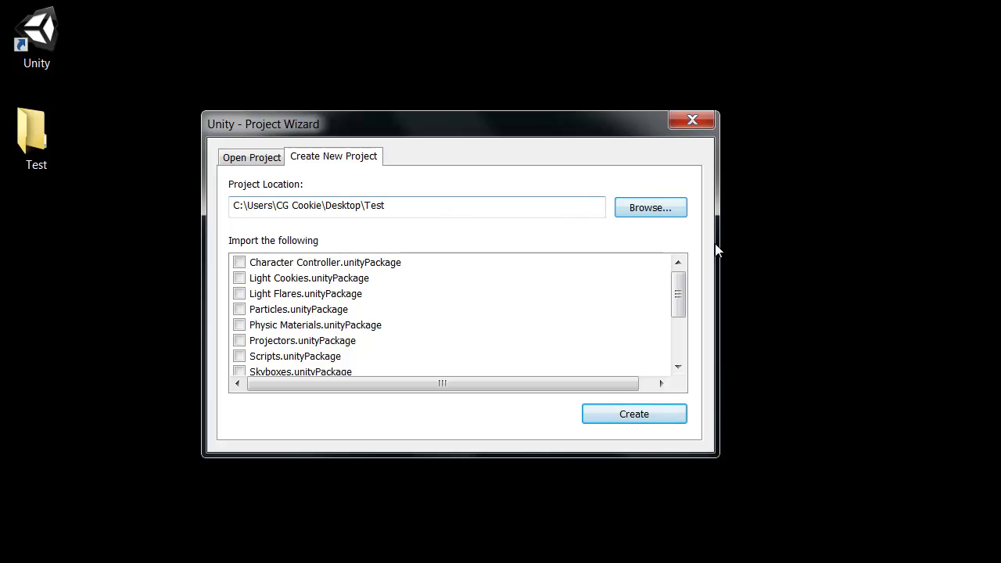
left_click_drag(679, 291, 677, 266)
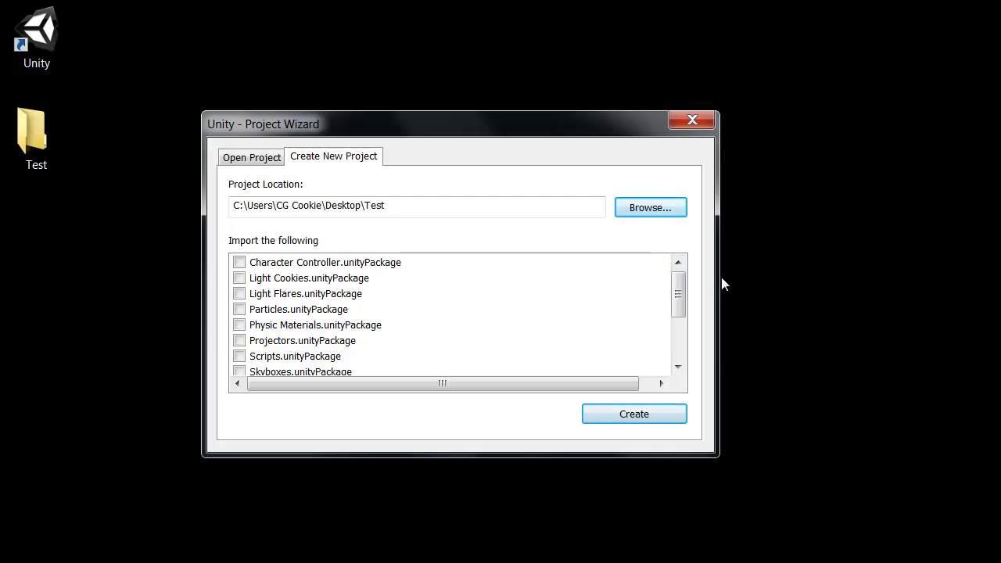
left_click_drag(680, 291, 671, 239)
left_click_drag(677, 293, 680, 259)
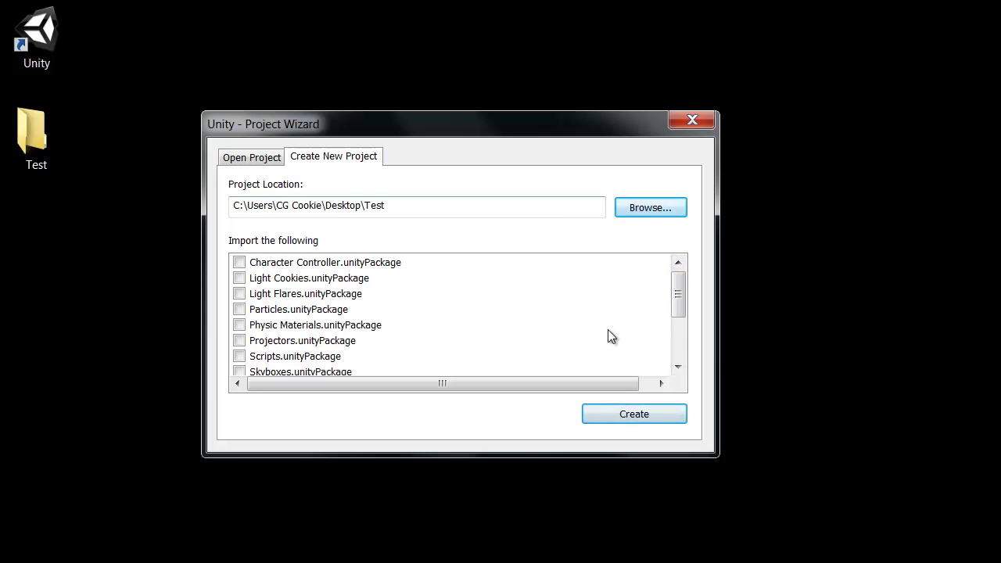
left_click(638, 417)
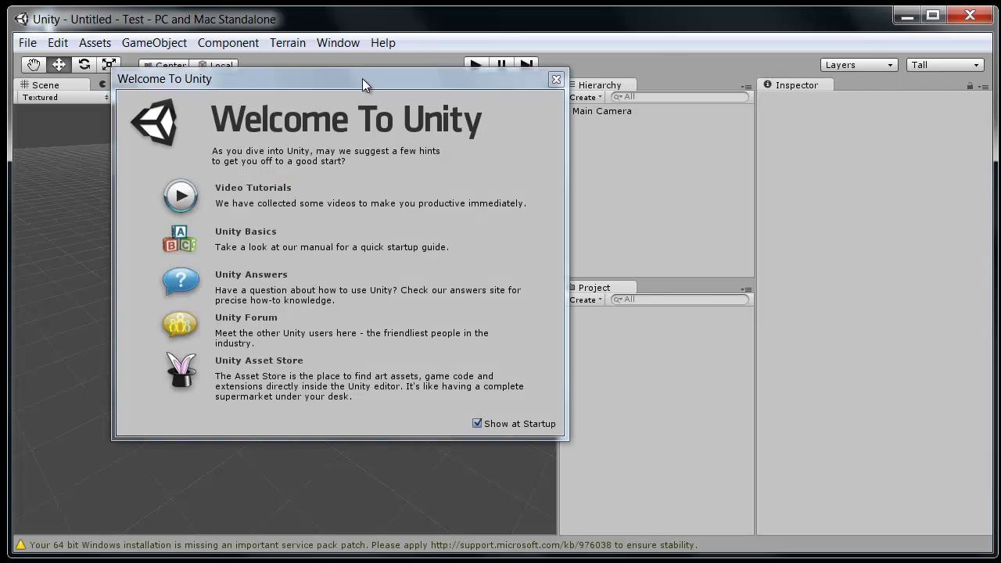
- Move the Welcome To Unity window clear of the Scene view's edge, turn off Show at Startup and close the window
left_click_drag(362, 79, 497, 97)
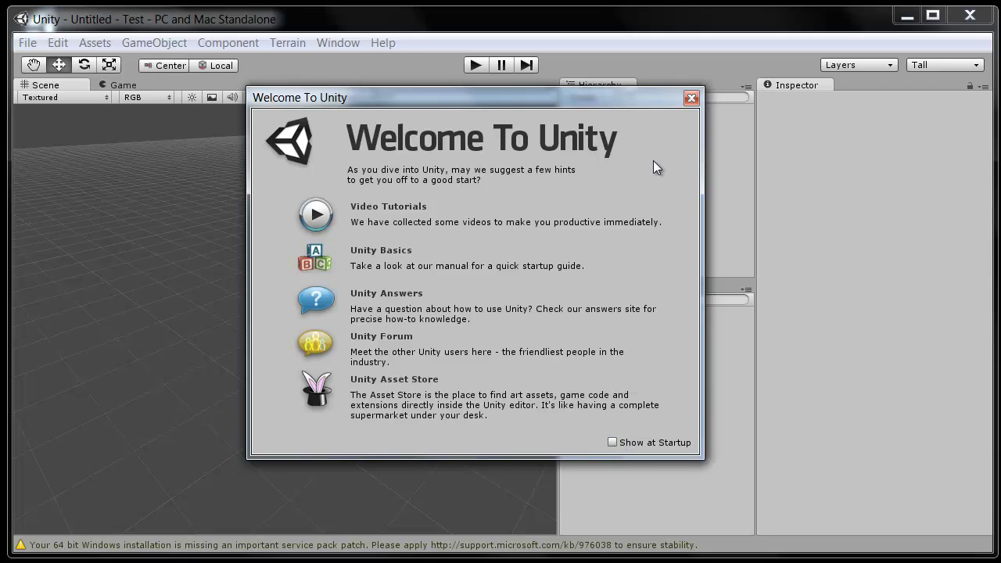
left_click(691, 97)
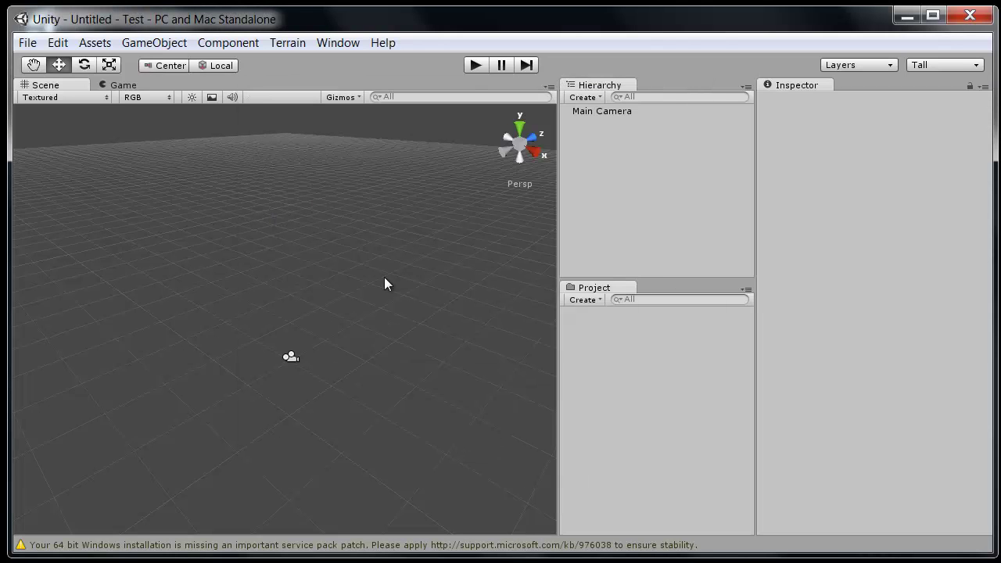